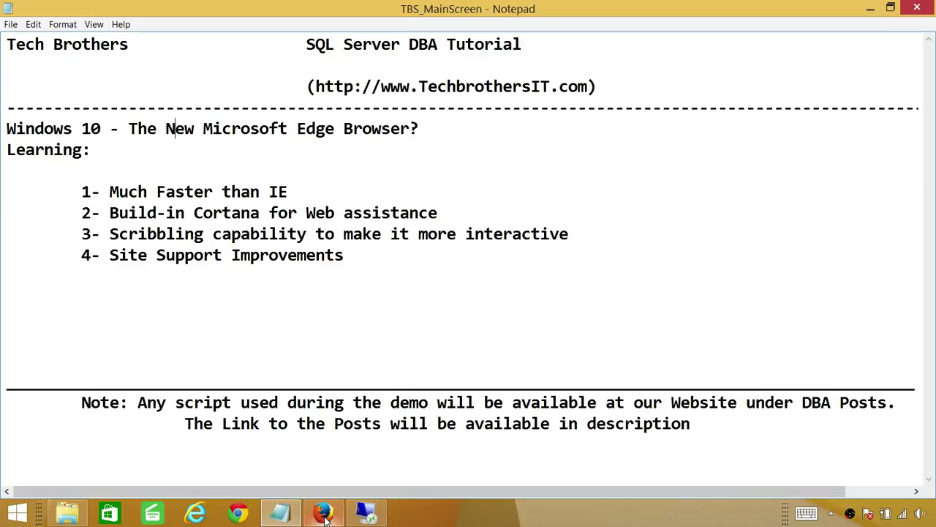
Bring the TBSWIN10 remote desktop session forward and launch Microsoft Edge in it.
{"action": "mouse_move", "coordinate": [327, 517]}
{"action": "left_click", "coordinate": [371, 510]}
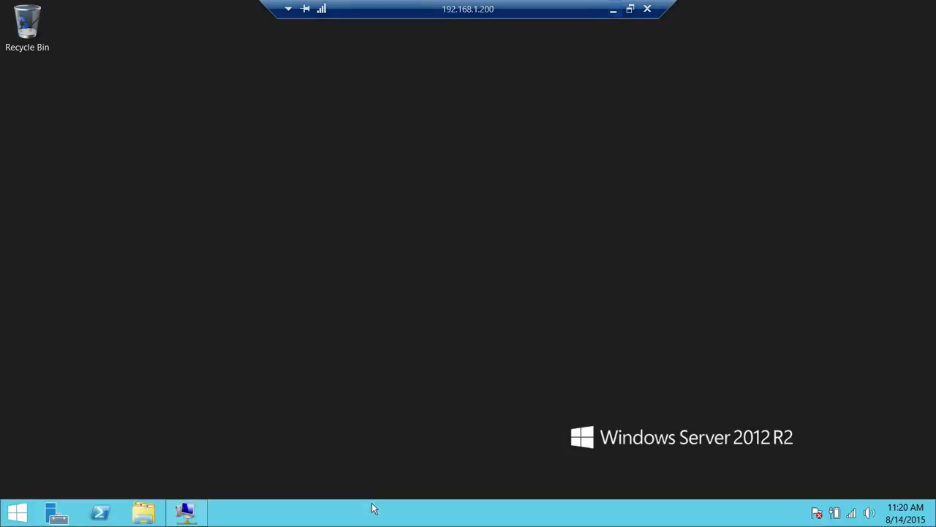
{"action": "left_click", "coordinate": [187, 512]}
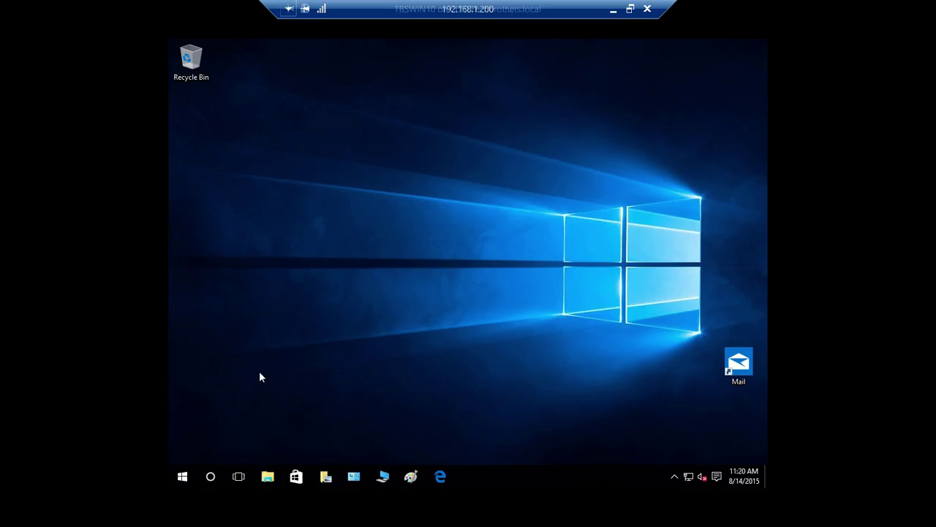
{"action": "left_click", "coordinate": [440, 477]}
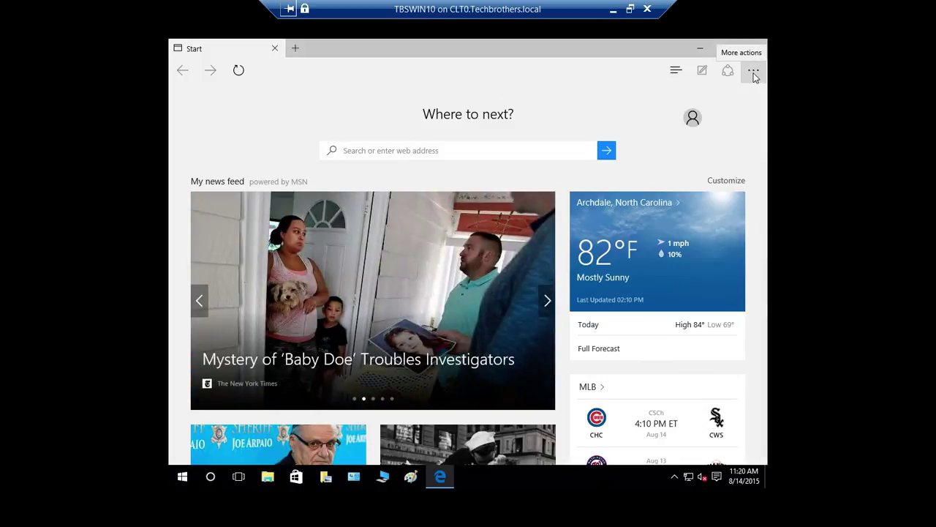
Open Edge's Settings panel from More actions and scroll down through it.
{"action": "left_click", "coordinate": [754, 71]}
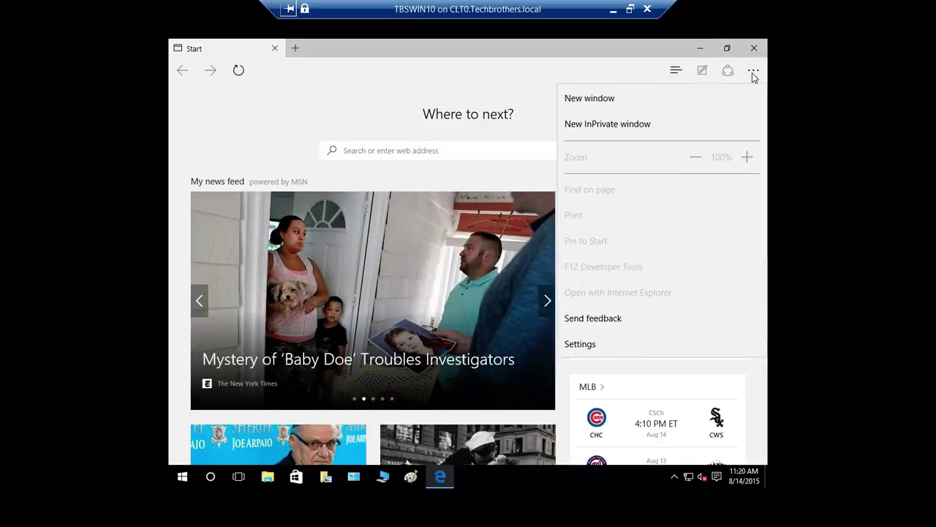
{"action": "left_click", "coordinate": [608, 347]}
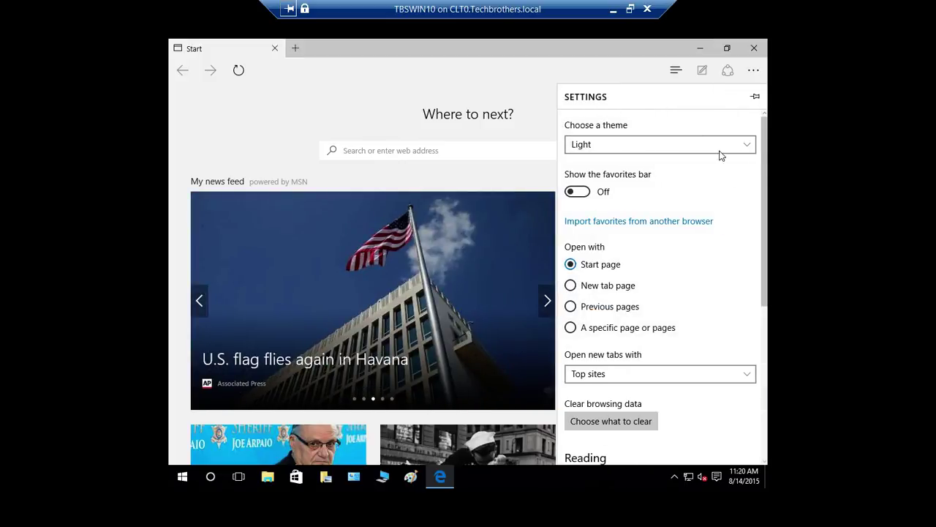
{"action": "scroll", "coordinate": [756, 199], "scroll_direction": "down", "scroll_amount": 4}
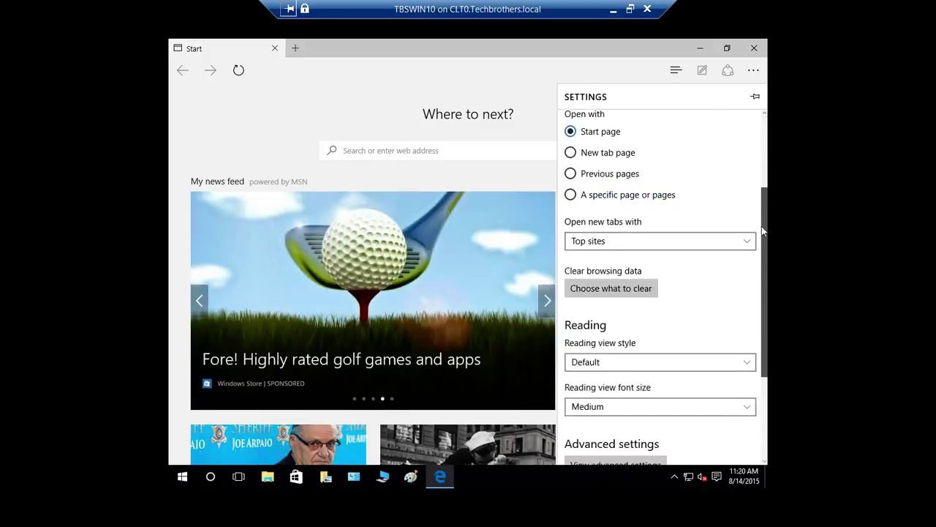
{"action": "left_click_drag", "start_coordinate": [777, 297], "coordinate": [768, 128]}
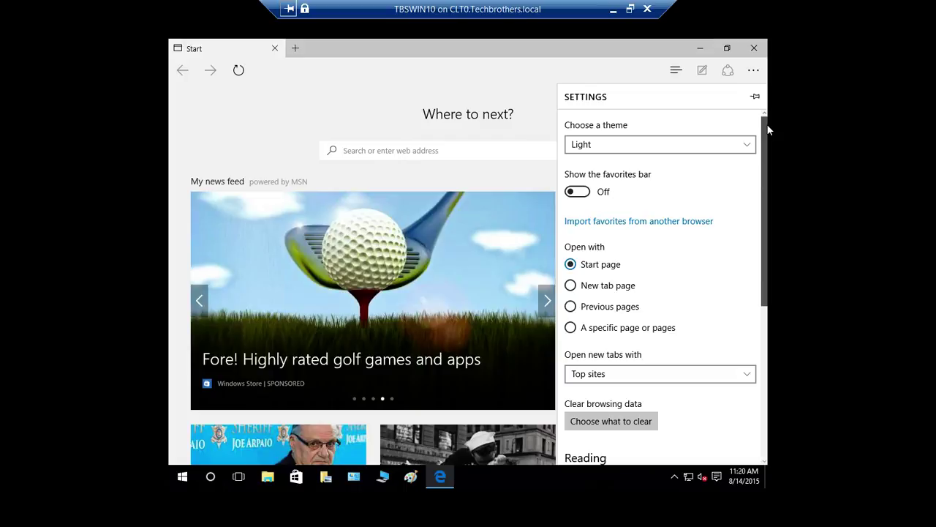
{"action": "left_click_drag", "start_coordinate": [762, 174], "coordinate": [761, 327]}
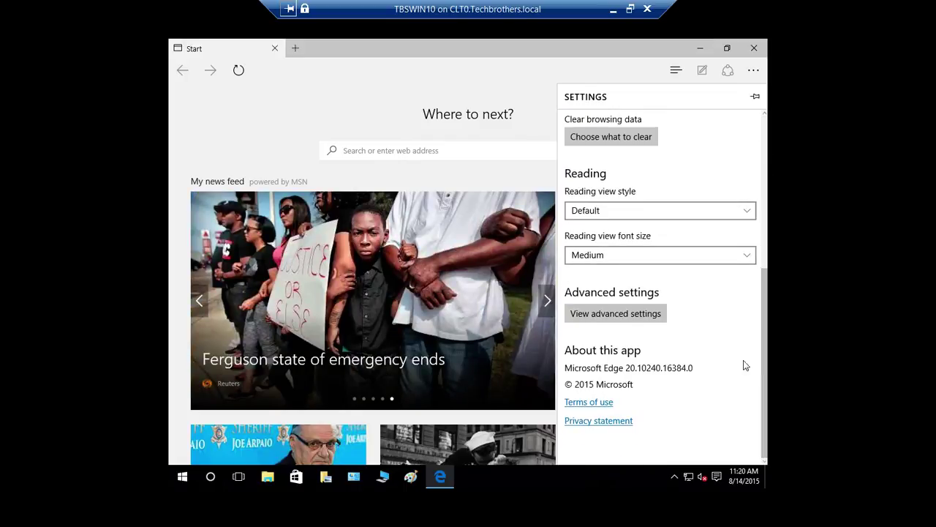
Show the advanced settings and browse options like Block pop-ups and Do Not Track.
{"action": "left_click", "coordinate": [615, 313]}
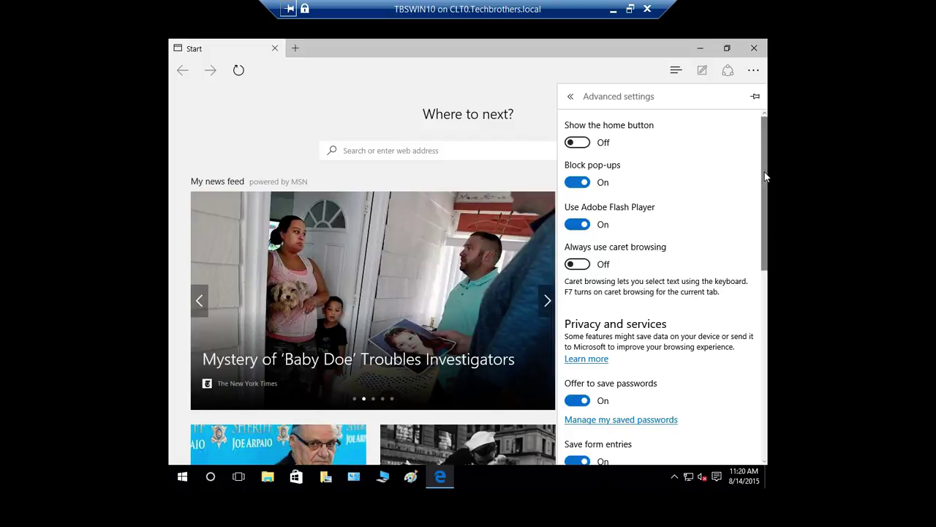
{"action": "left_click_drag", "start_coordinate": [761, 176], "coordinate": [756, 267]}
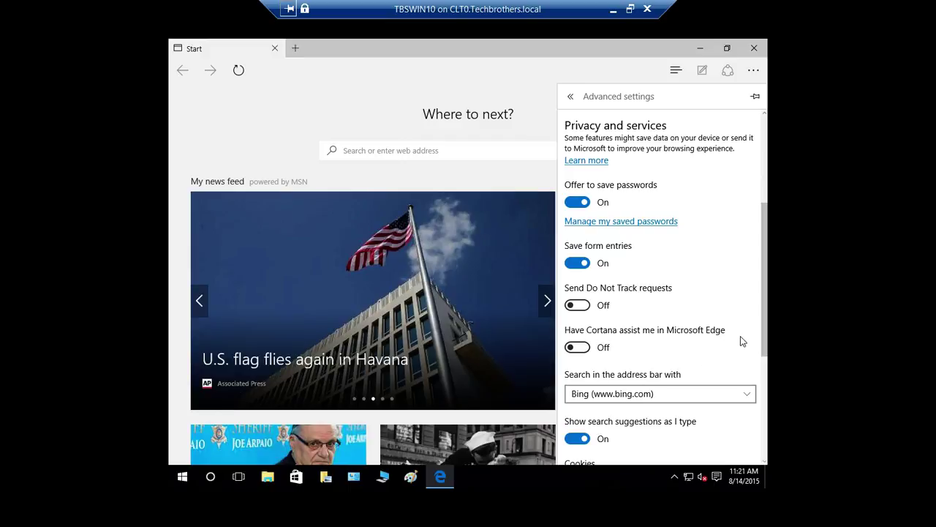
{"action": "scroll", "coordinate": [765, 319], "scroll_direction": "down", "scroll_amount": 3}
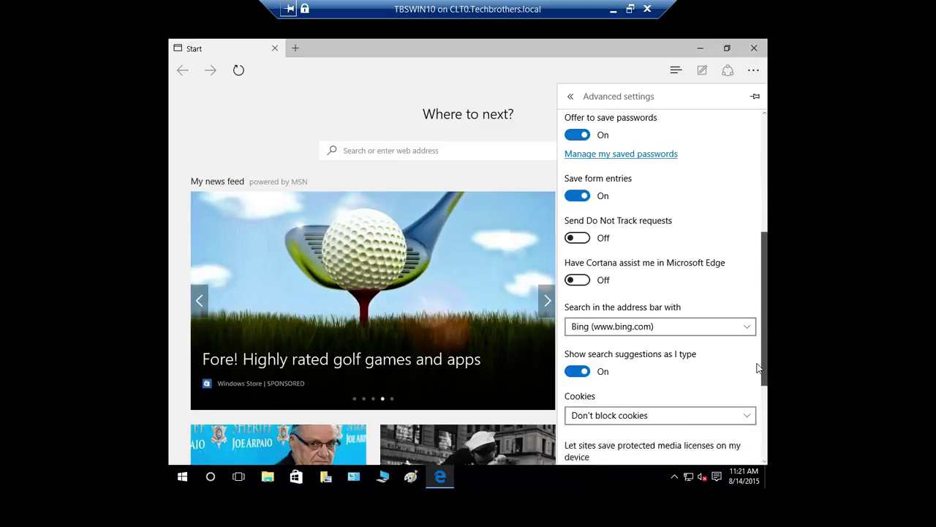
{"action": "left_click_drag", "start_coordinate": [771, 382], "coordinate": [759, 215]}
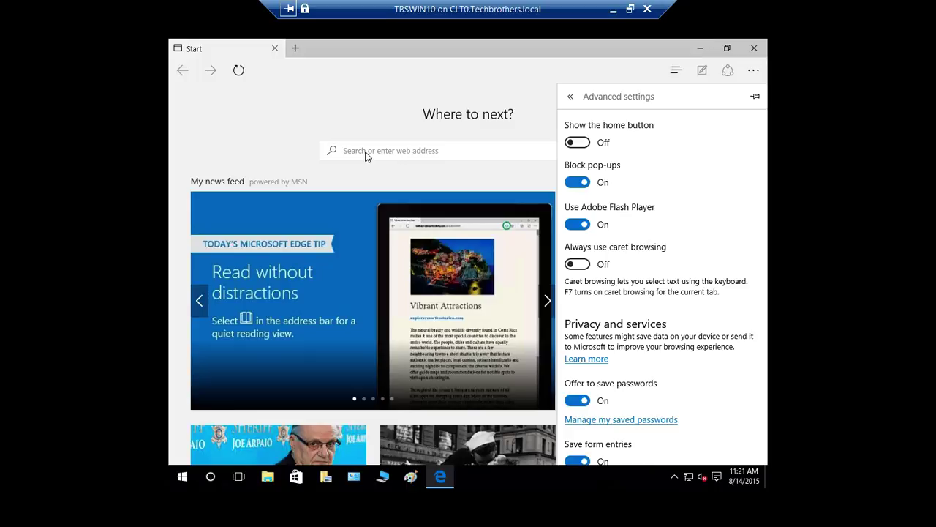
Close the settings panel and go to google from the address bar.
{"action": "left_click", "coordinate": [368, 152]}
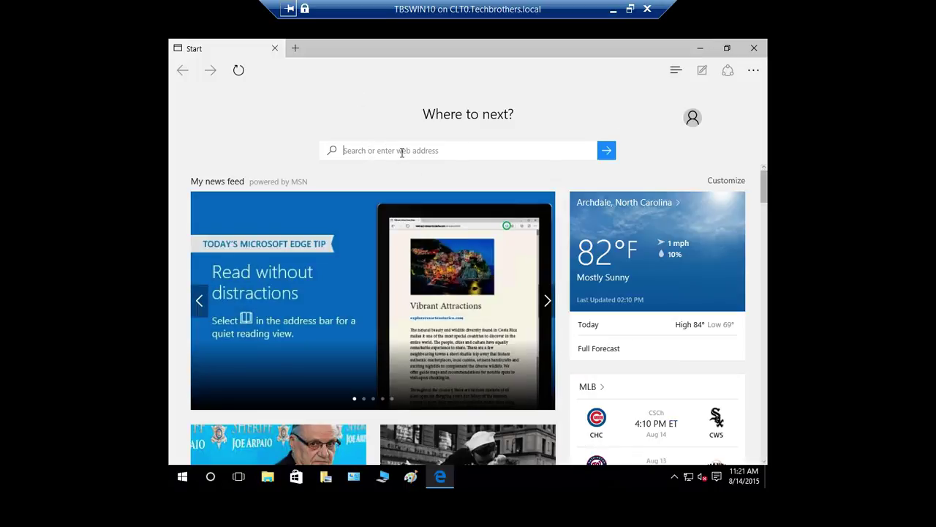
{"action": "left_click", "coordinate": [393, 151]}
{"action": "type", "text": "google.com/"}
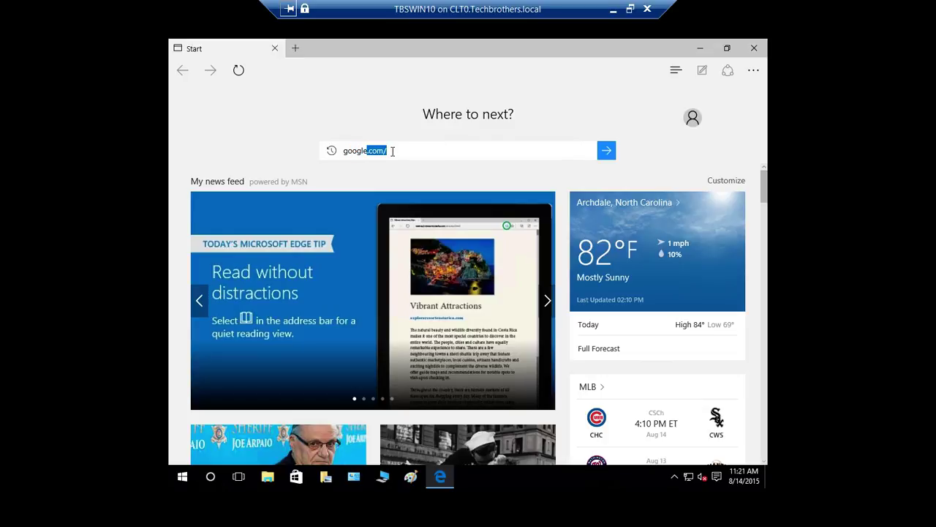
{"action": "key", "text": "Return"}
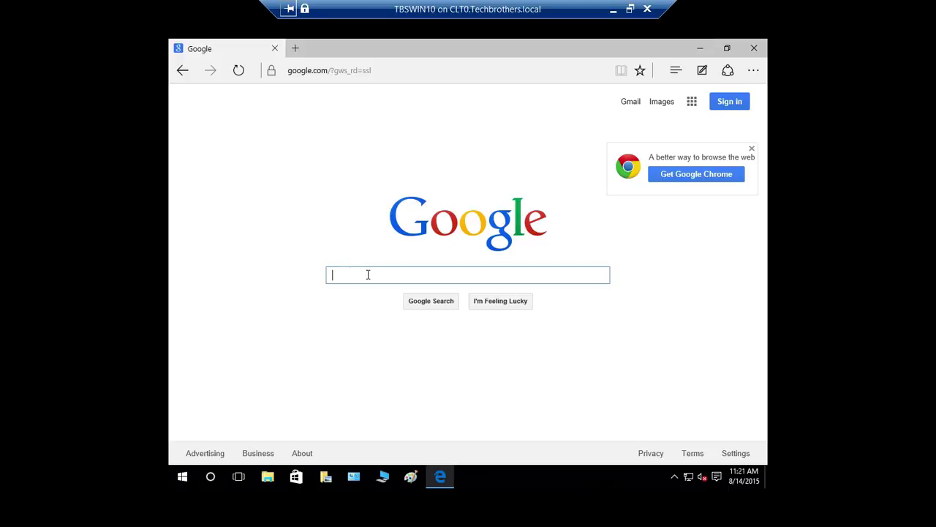
Search for TechbrothersIT and open the Welcome To TechBrothersIT result.
{"action": "type", "text": "Tec"}
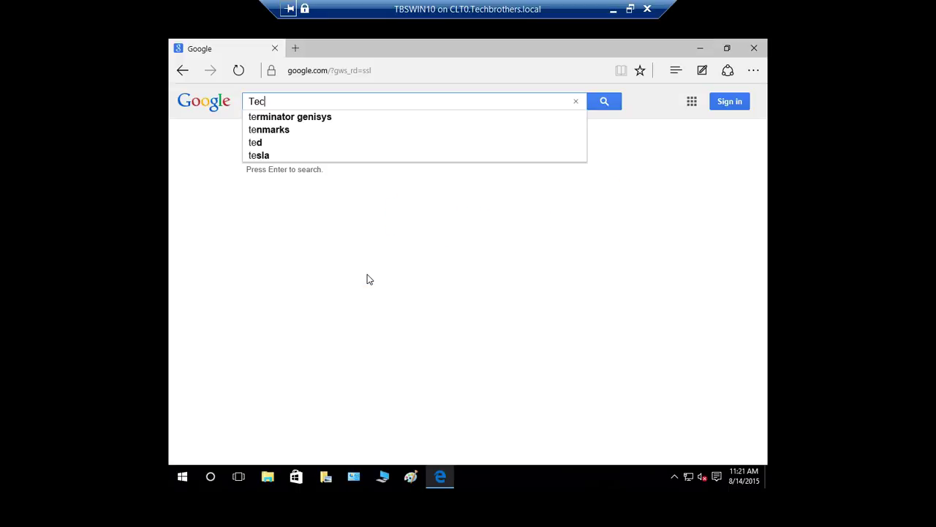
{"action": "type", "text": "hbroth"}
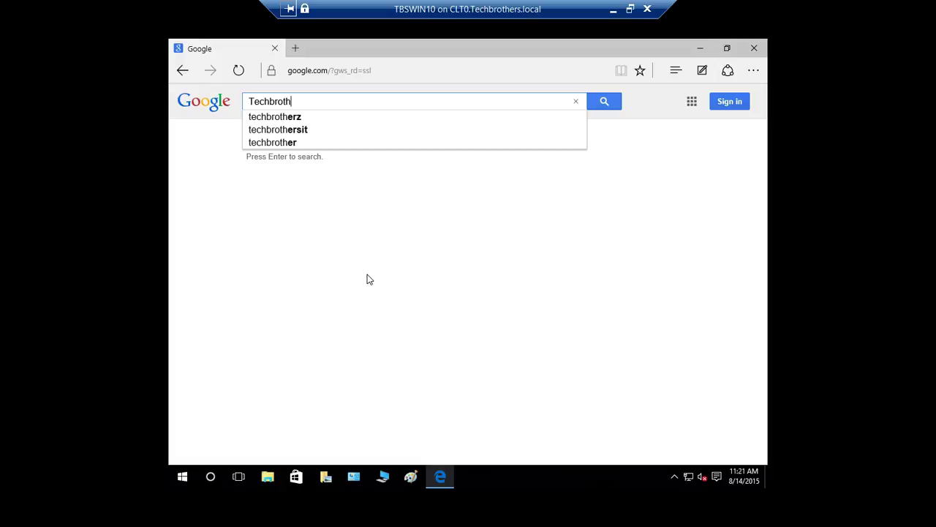
{"action": "type", "text": "ersIT"}
{"action": "key", "text": "Return"}
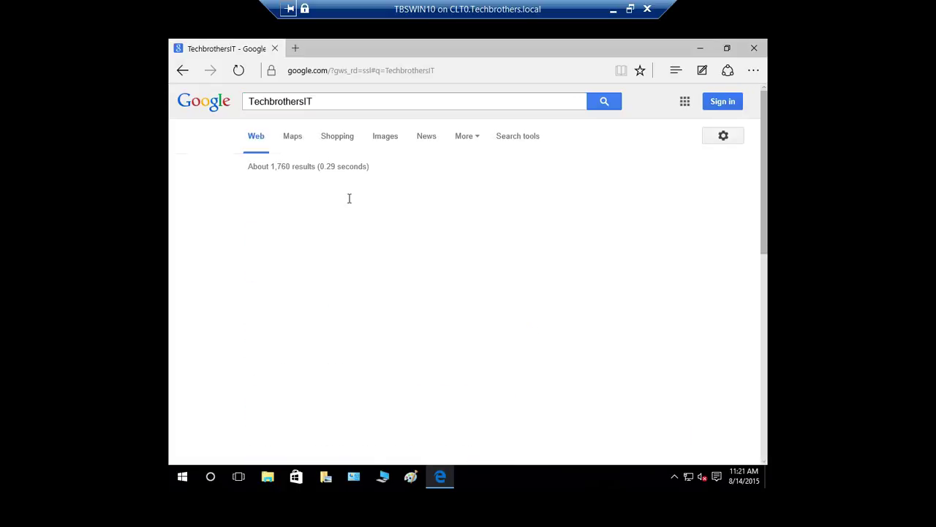
{"action": "left_click", "coordinate": [288, 192]}
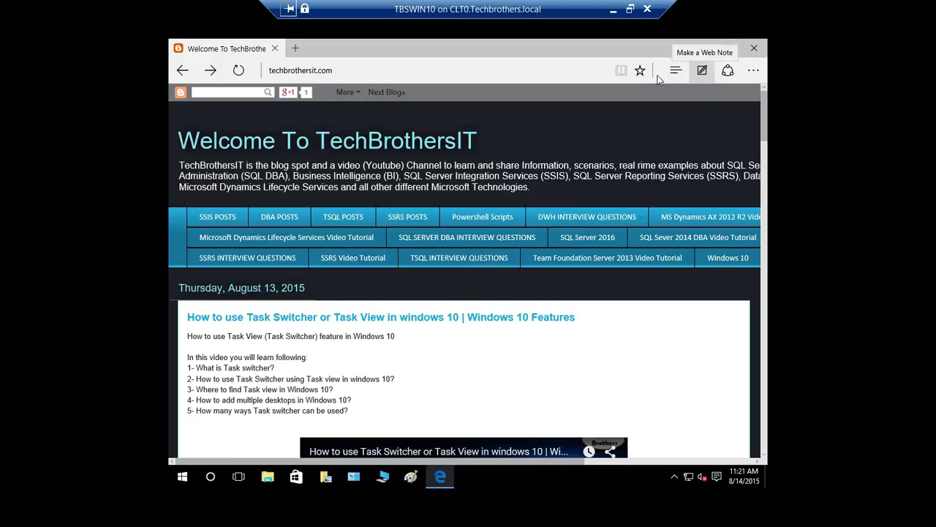
Start a web note and set the Highlighter to medium thickness in orange.
{"action": "left_click", "coordinate": [703, 72]}
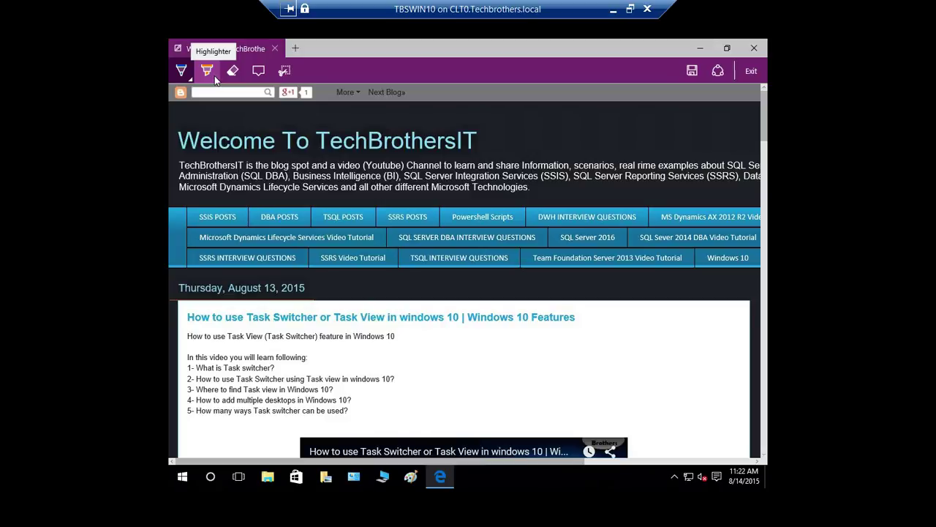
{"action": "left_click", "coordinate": [213, 74]}
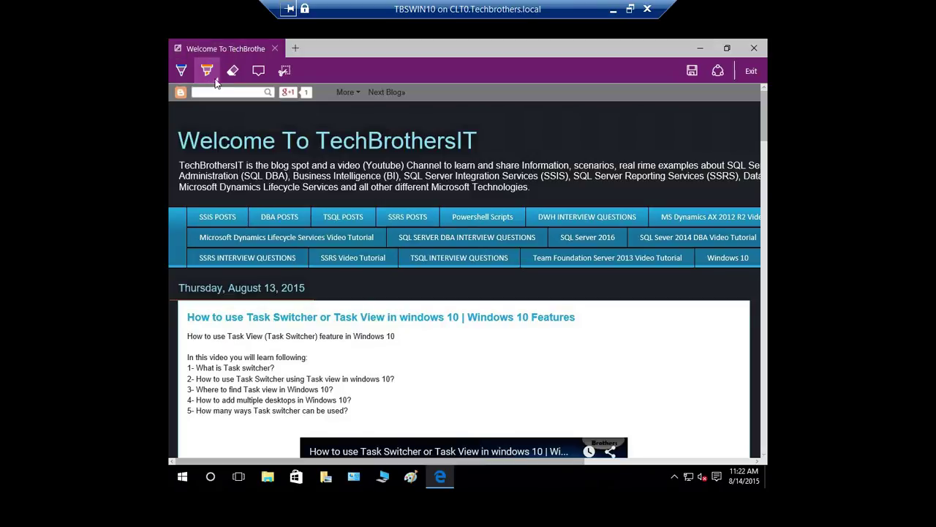
{"action": "left_click", "coordinate": [214, 77]}
{"action": "left_click", "coordinate": [217, 82]}
{"action": "left_click", "coordinate": [217, 83]}
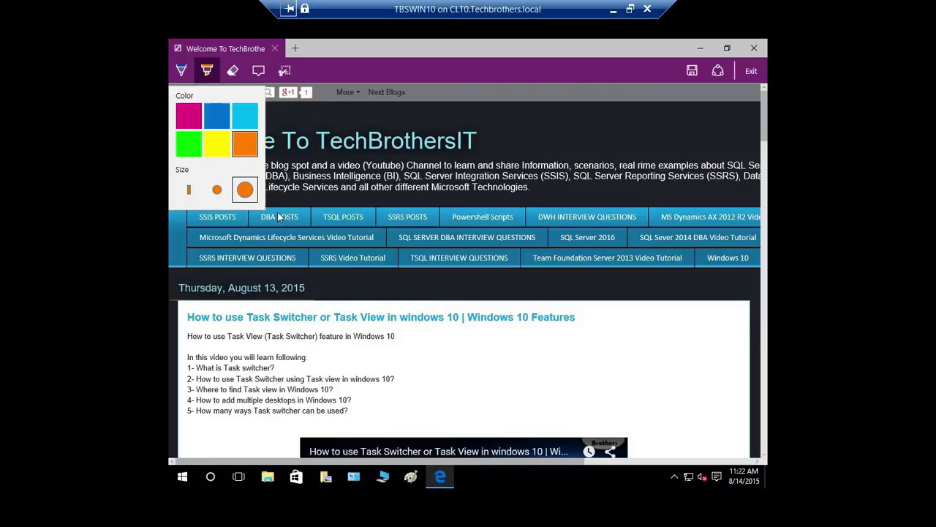
{"action": "left_click", "coordinate": [217, 189]}
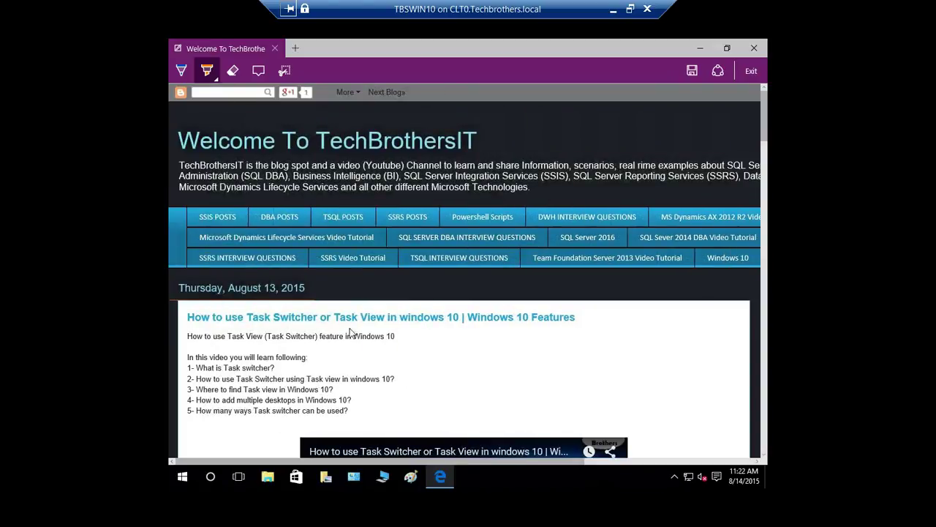
{"action": "left_click", "coordinate": [208, 73]}
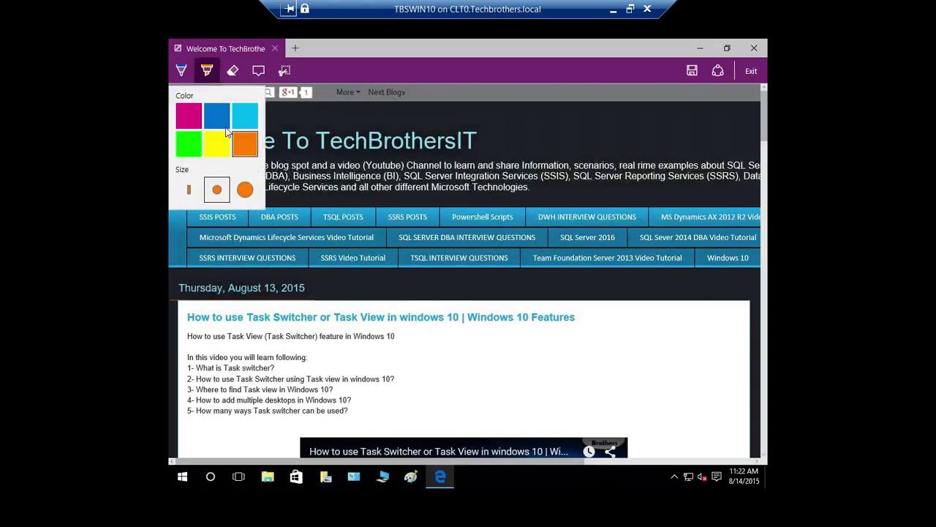
{"action": "left_click", "coordinate": [222, 149]}
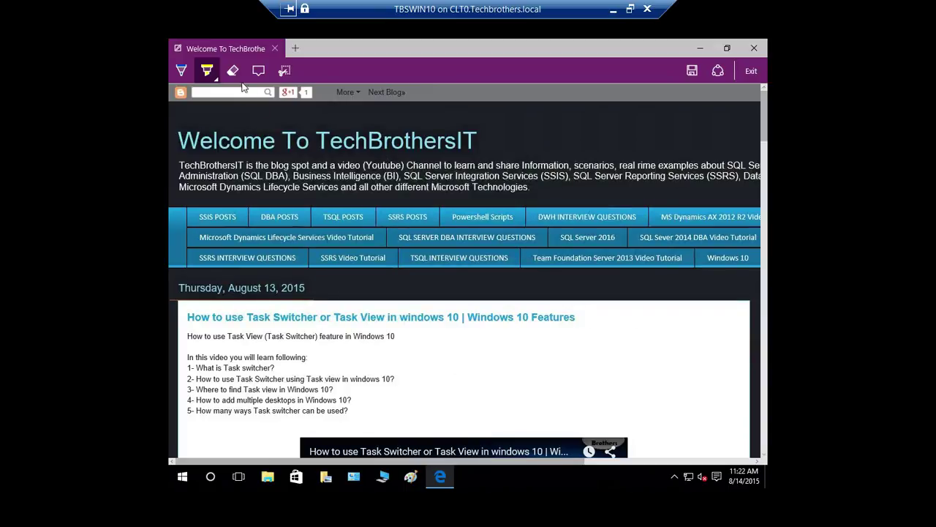
{"action": "left_click", "coordinate": [208, 70]}
{"action": "left_click", "coordinate": [245, 144]}
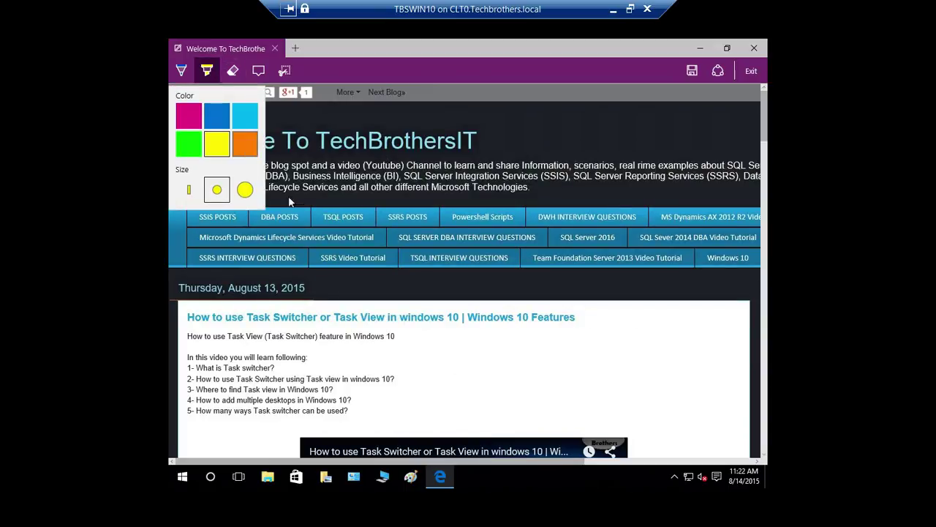
Highlight the date heading, article title, intro line and item 4 about multiple desktops.
{"action": "scroll", "coordinate": [691, 382], "scroll_direction": "down", "scroll_amount": 3}
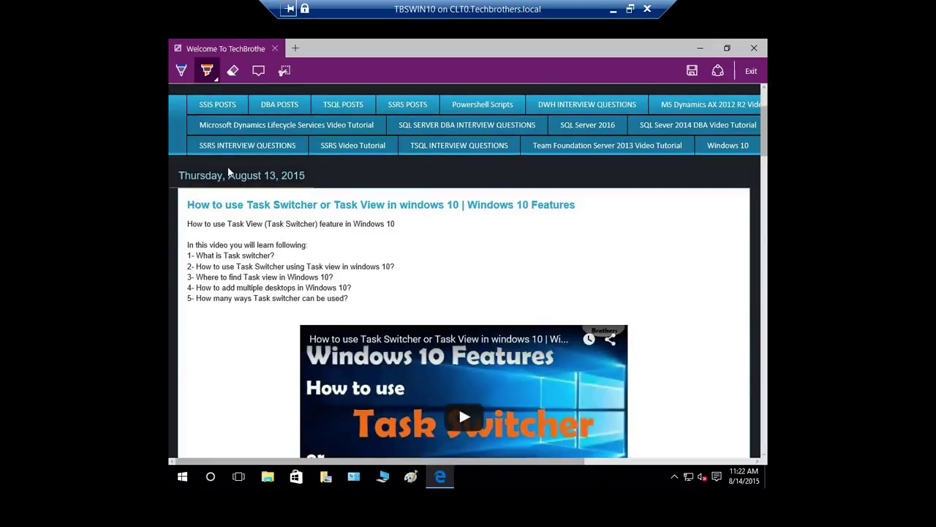
{"action": "left_click_drag", "start_coordinate": [199, 179], "coordinate": [304, 180]}
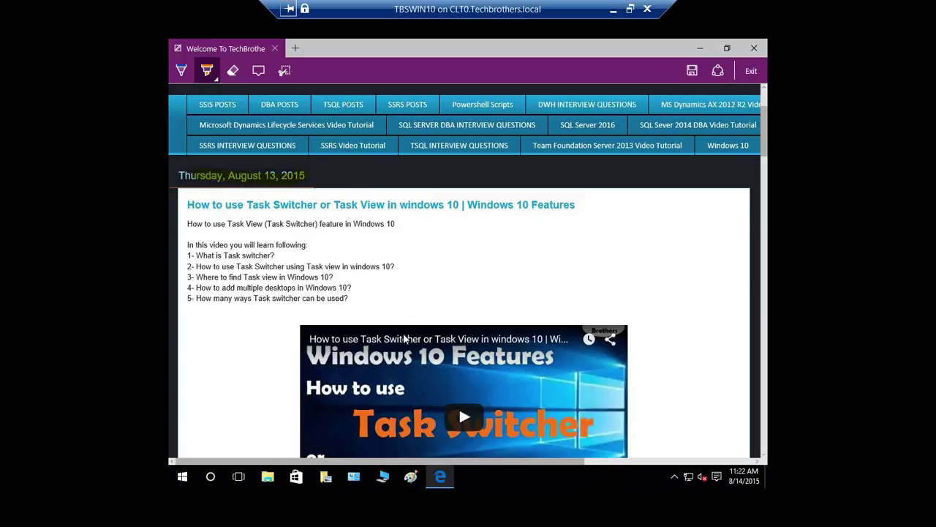
{"action": "left_click_drag", "start_coordinate": [228, 207], "coordinate": [484, 209]}
{"action": "left_click_drag", "start_coordinate": [209, 245], "coordinate": [313, 245]}
{"action": "left_click_drag", "start_coordinate": [191, 290], "coordinate": [357, 289]}
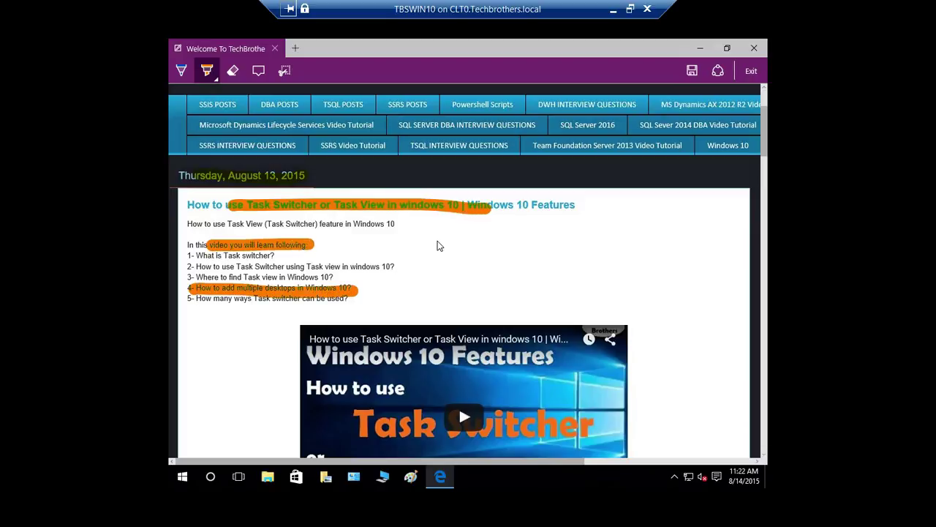
{"action": "left_click", "coordinate": [182, 70]}
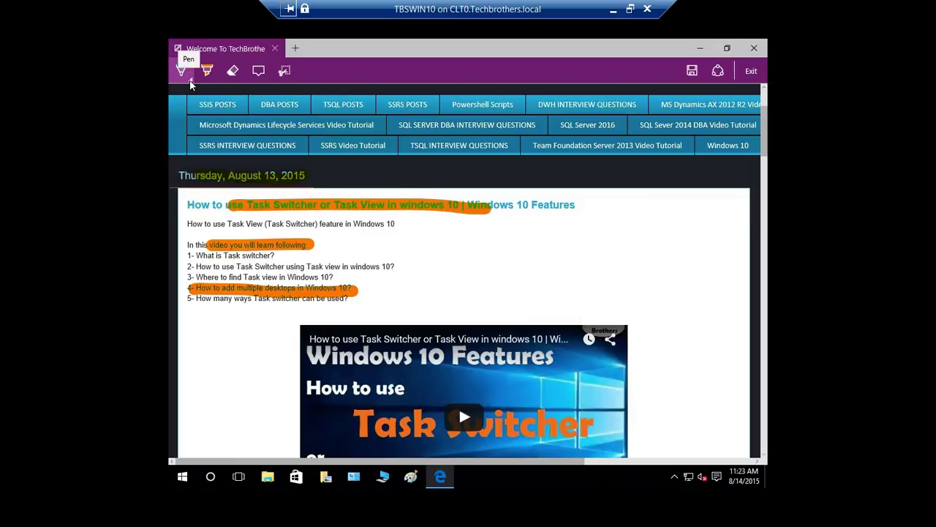
Draw three purple pen ticks beside the intro and near the navigation links.
{"action": "left_click", "coordinate": [181, 71]}
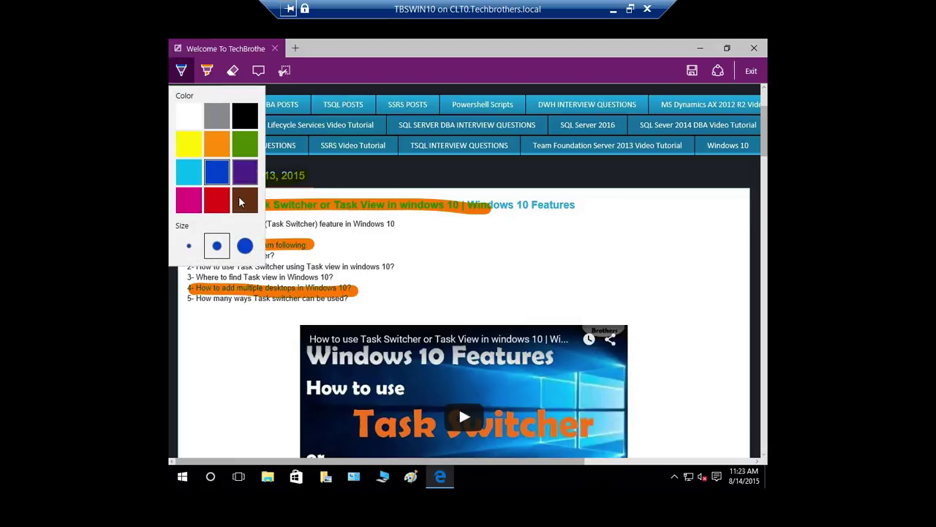
{"action": "left_click", "coordinate": [231, 178]}
{"action": "left_click_drag", "start_coordinate": [390, 249], "coordinate": [467, 217]}
{"action": "mouse_move", "coordinate": [578, 154]}
{"action": "left_mouse_down"}
{"action": "mouse_move", "coordinate": [625, 135]}
{"action": "mouse_move", "coordinate": [648, 109]}
{"action": "left_mouse_up"}
{"action": "left_click_drag", "start_coordinate": [391, 123], "coordinate": [468, 98]}
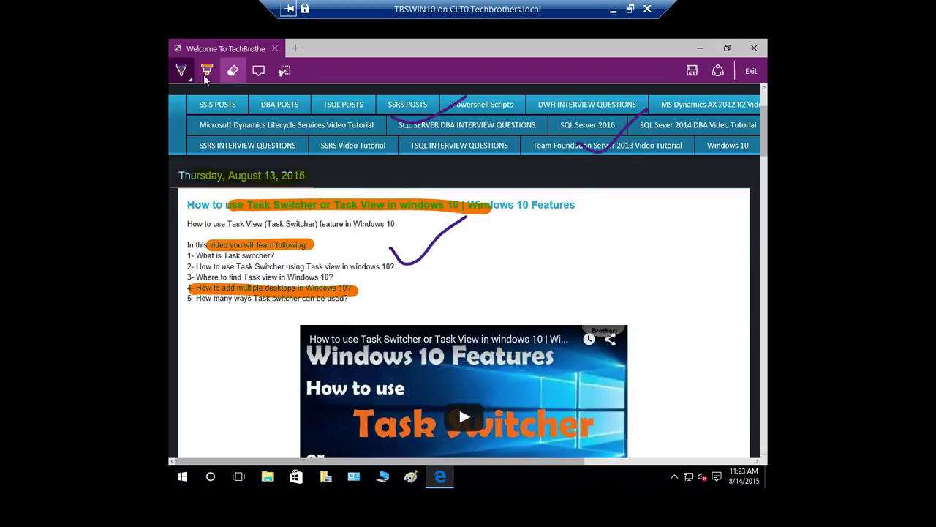
Open the Eraser's Clear all ink option and dismiss it without erasing anything.
{"action": "left_click", "coordinate": [233, 70]}
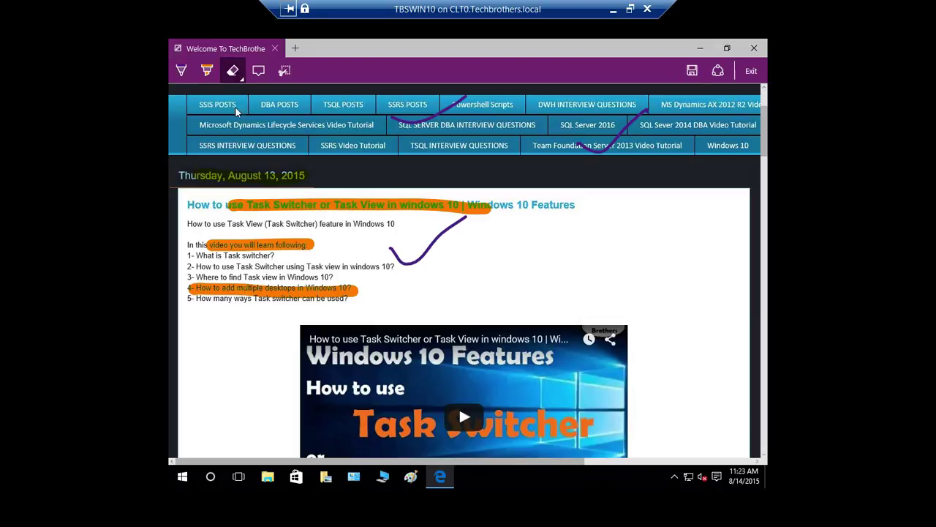
{"action": "left_click", "coordinate": [232, 70]}
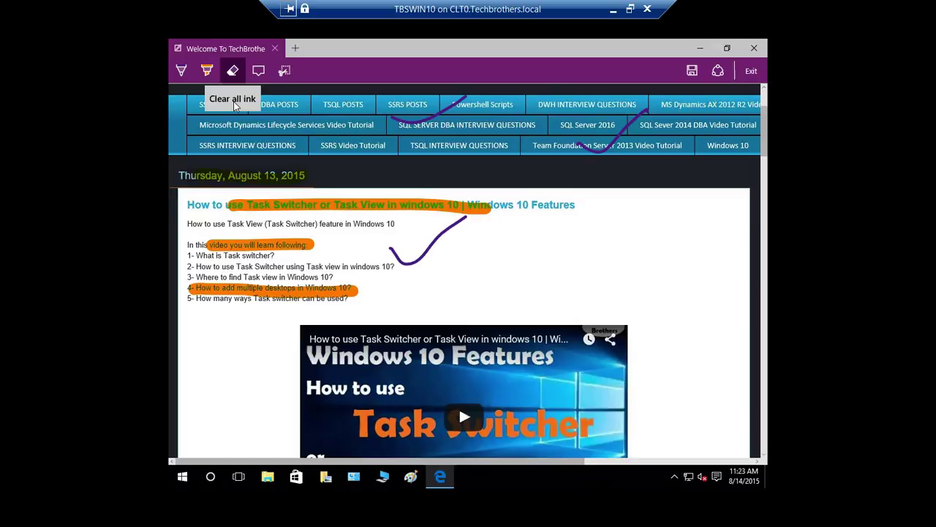
{"action": "left_click", "coordinate": [260, 84]}
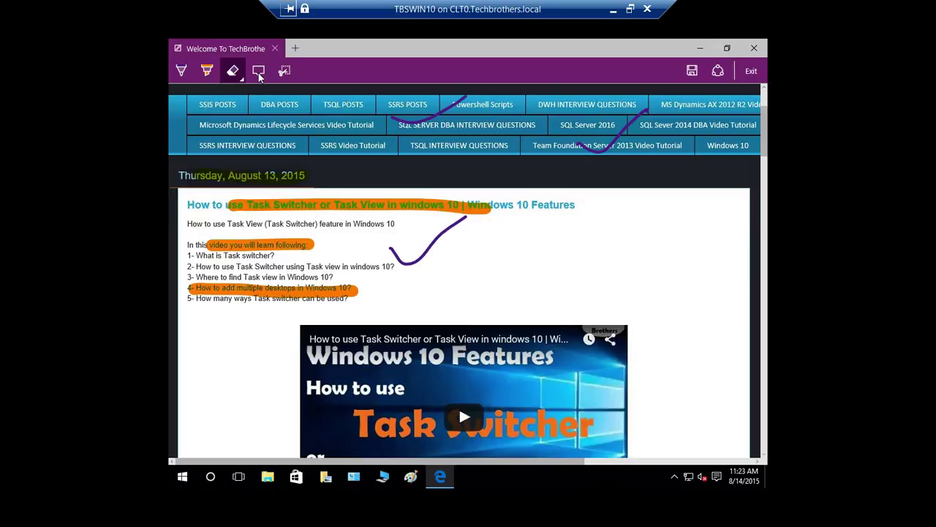
Add a typed note beside the intro reading 'This is a great website to enhance IT knowledge'.
{"action": "left_click", "coordinate": [259, 73]}
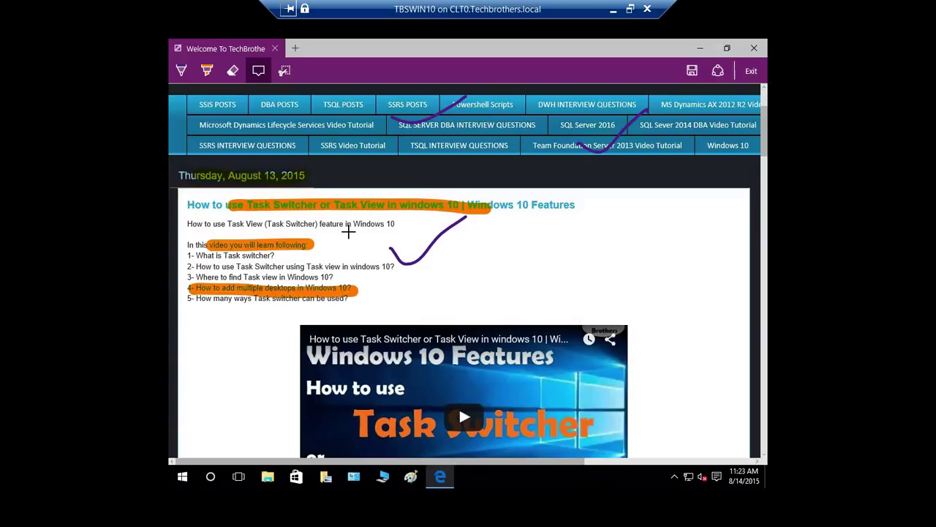
{"action": "left_click", "coordinate": [428, 268]}
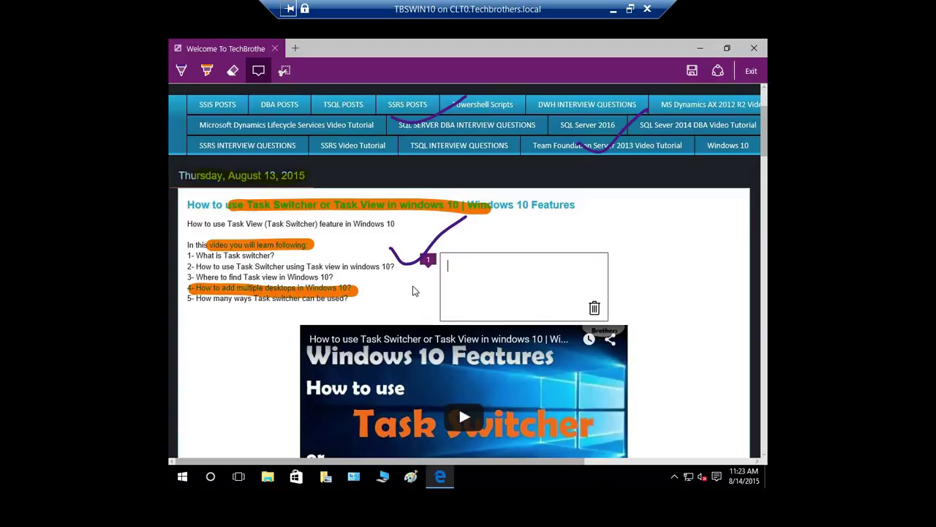
{"action": "type", "text": "This is a great website to he"}
{"action": "key", "text": "BackSpace"}
{"action": "key", "text": "BackSpace"}
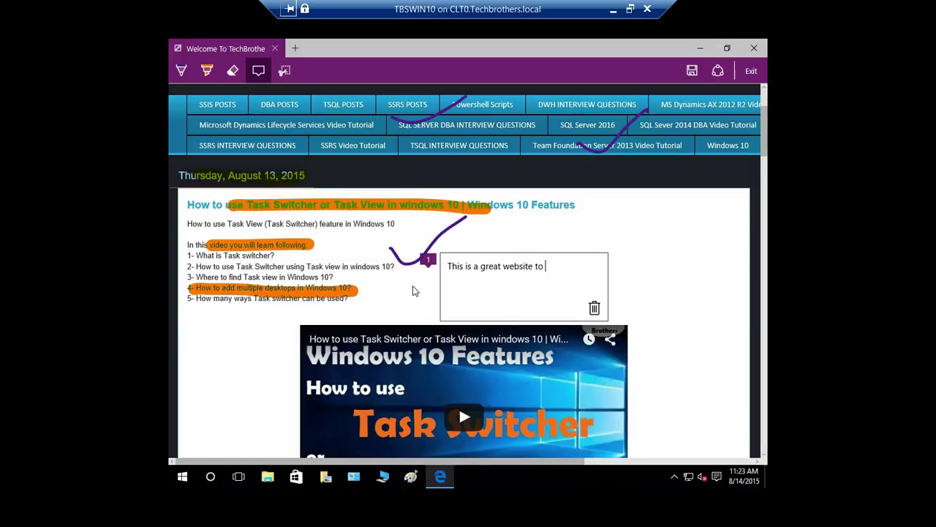
{"action": "type", "text": "eh"}
{"action": "type", "text": "hac"}
{"action": "key", "text": "BackSpace"}
{"action": "type", "text": "nce IT knowledge"}
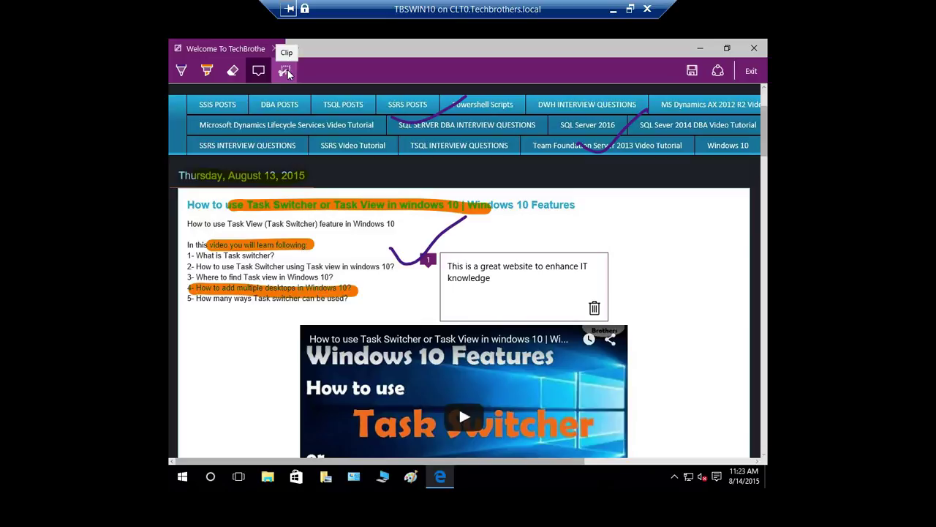
Clip the annotated article area, dismiss the Share options, and exit Web Note mode.
{"action": "left_click", "coordinate": [286, 70]}
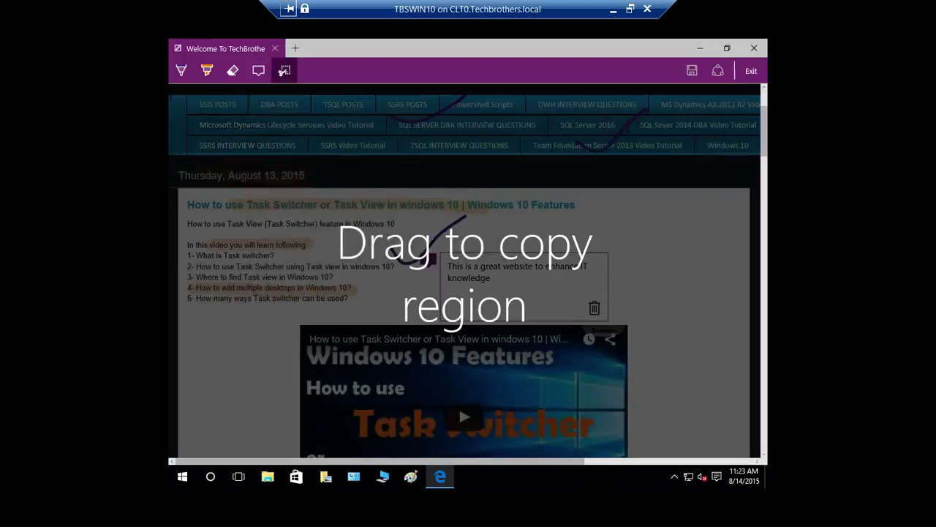
{"action": "left_click_drag", "start_coordinate": [170, 92], "coordinate": [740, 337]}
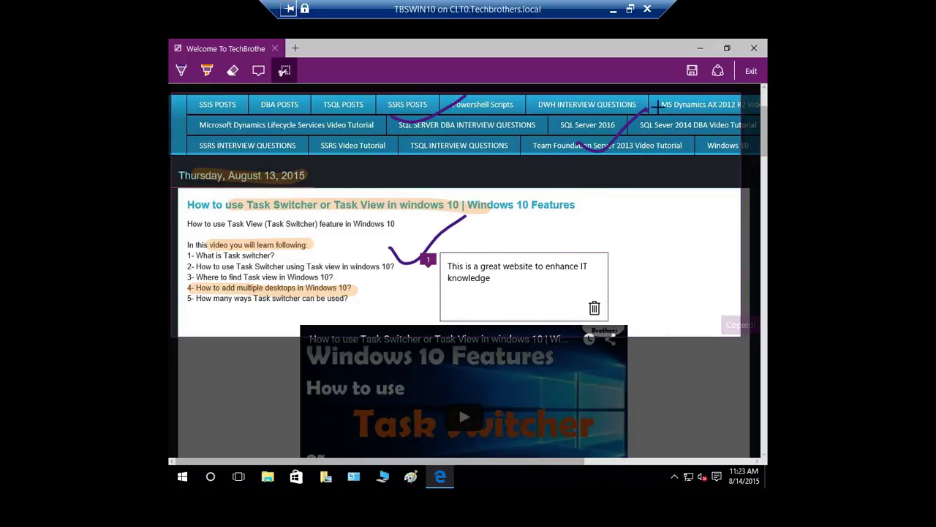
{"action": "left_click", "coordinate": [719, 73]}
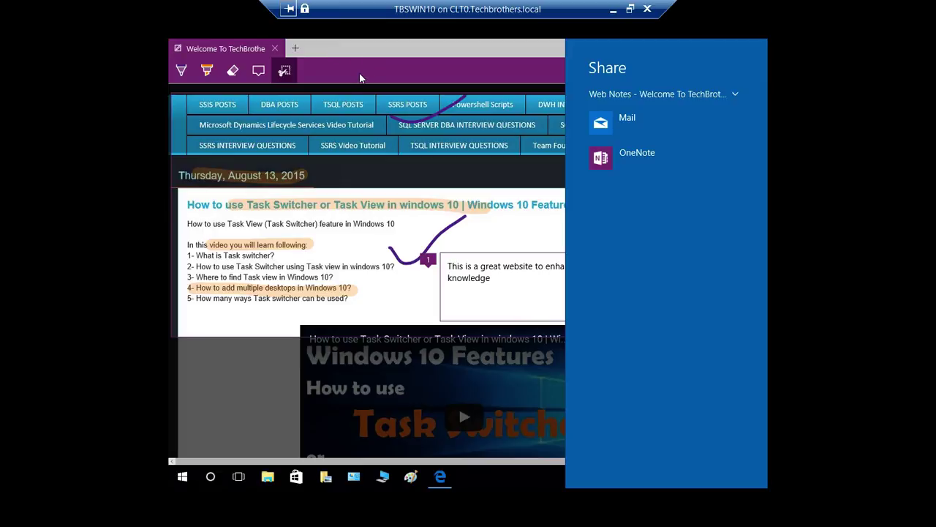
{"action": "left_click", "coordinate": [395, 84]}
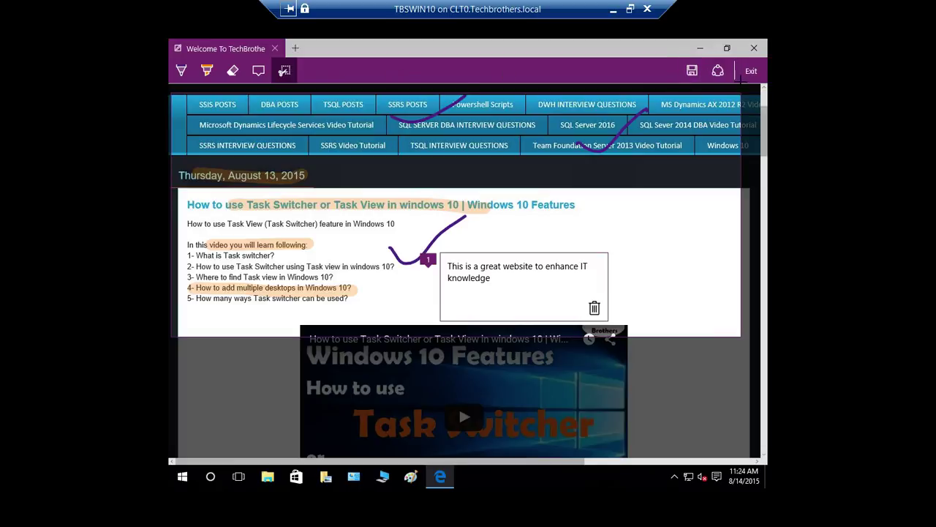
{"action": "left_click", "coordinate": [751, 71]}
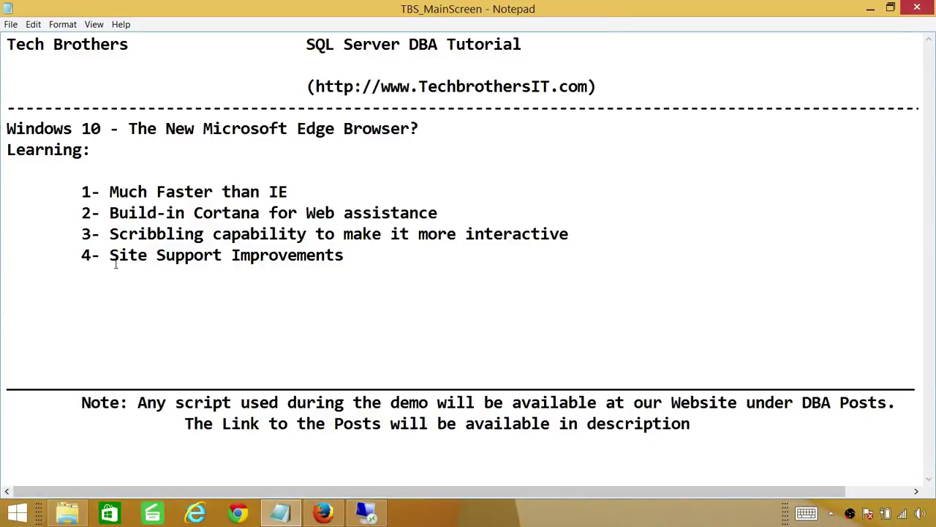
{"action": "left_click_drag", "start_coordinate": [110, 256], "coordinate": [359, 259]}
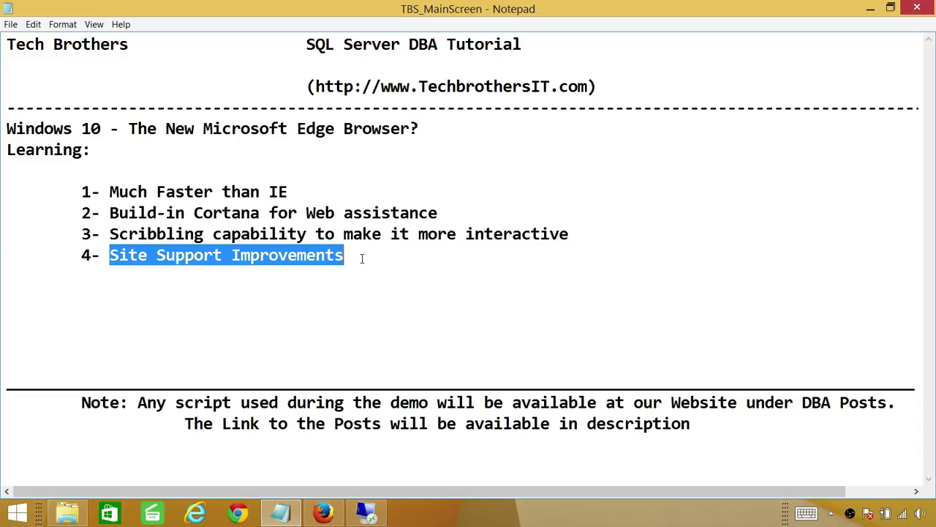
{"action": "left_click", "coordinate": [376, 257]}
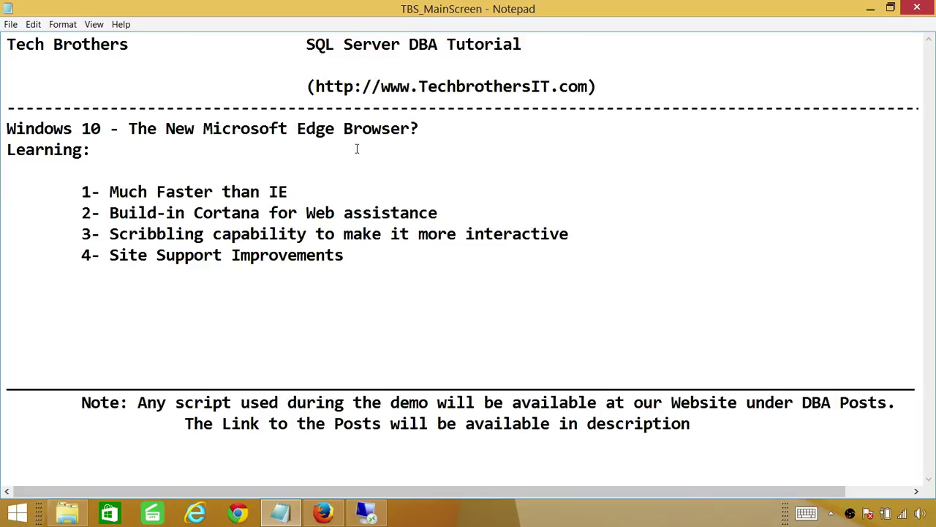
{"action": "left_click", "coordinate": [527, 515]}
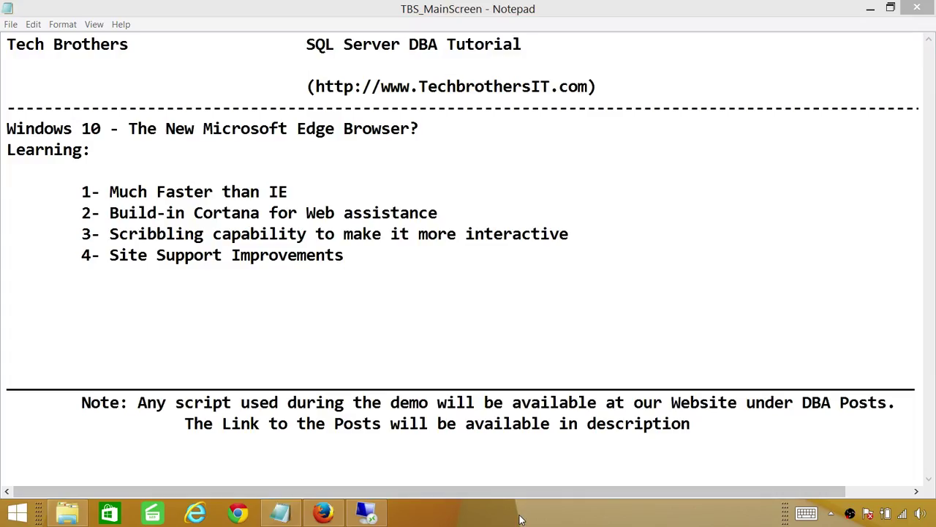